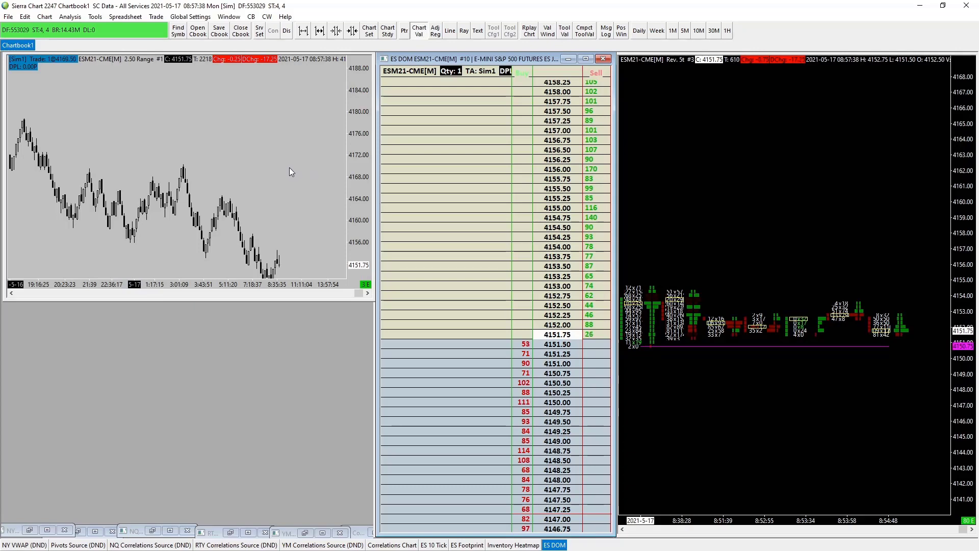
- Open the Trade Activity Log from the Trade menu, move it left and enlarge it
left_click(157, 17)
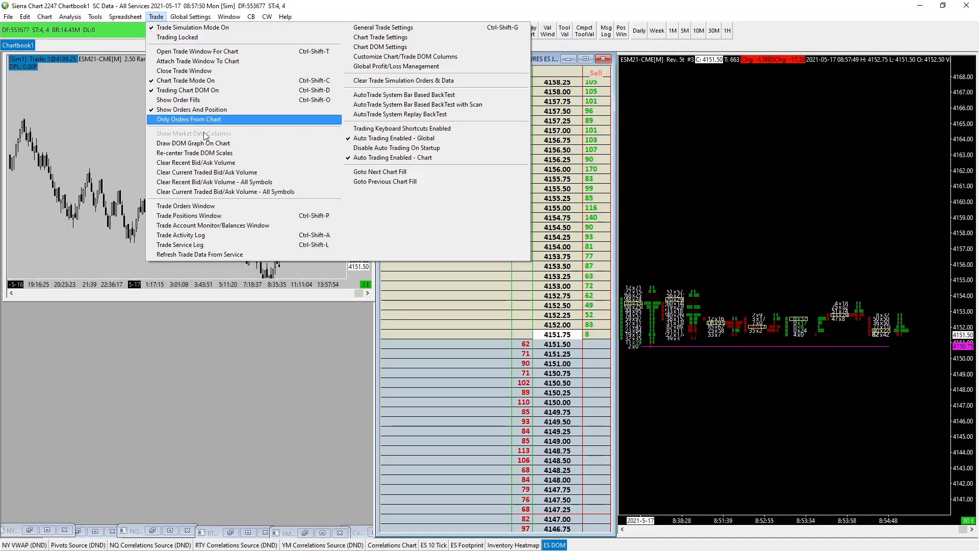
left_click(188, 237)
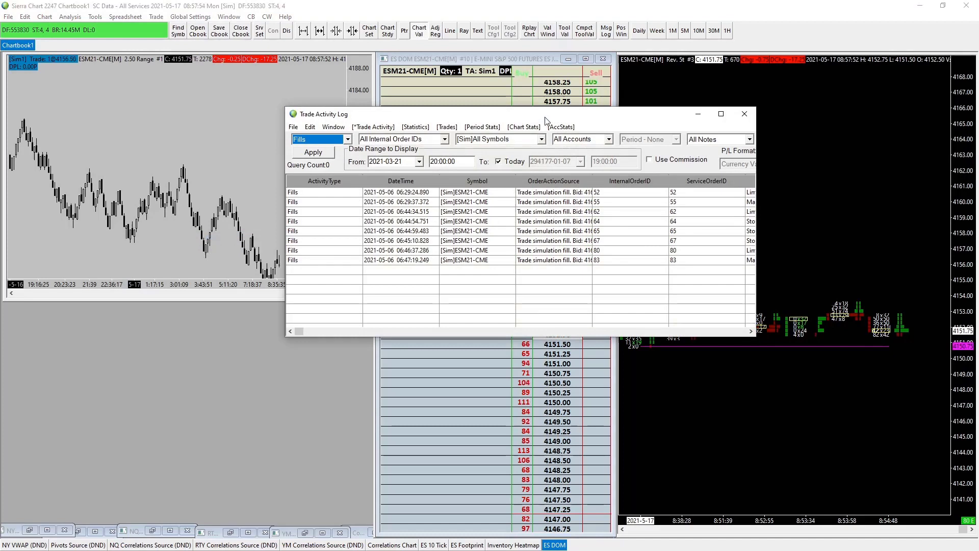
left_click_drag(543, 118, 364, 109)
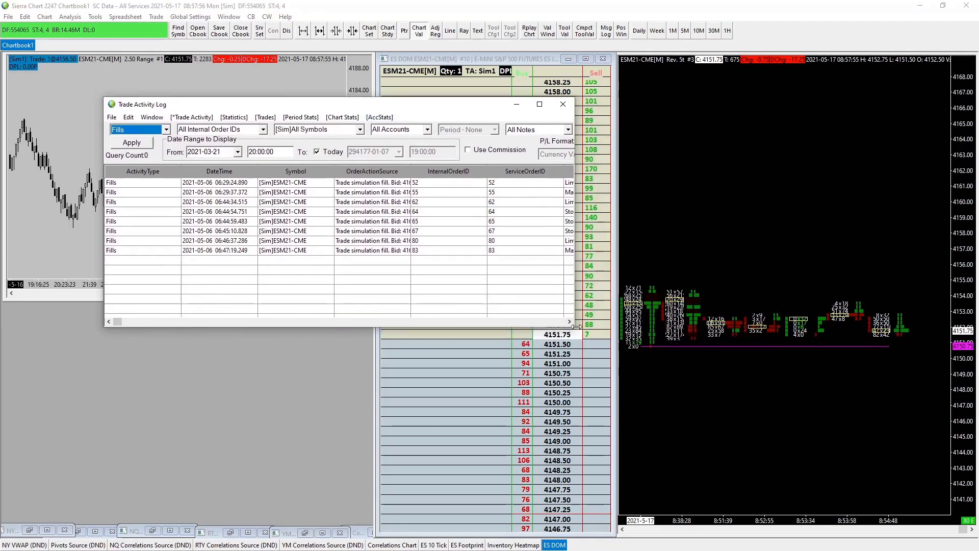
left_click_drag(572, 327, 692, 427)
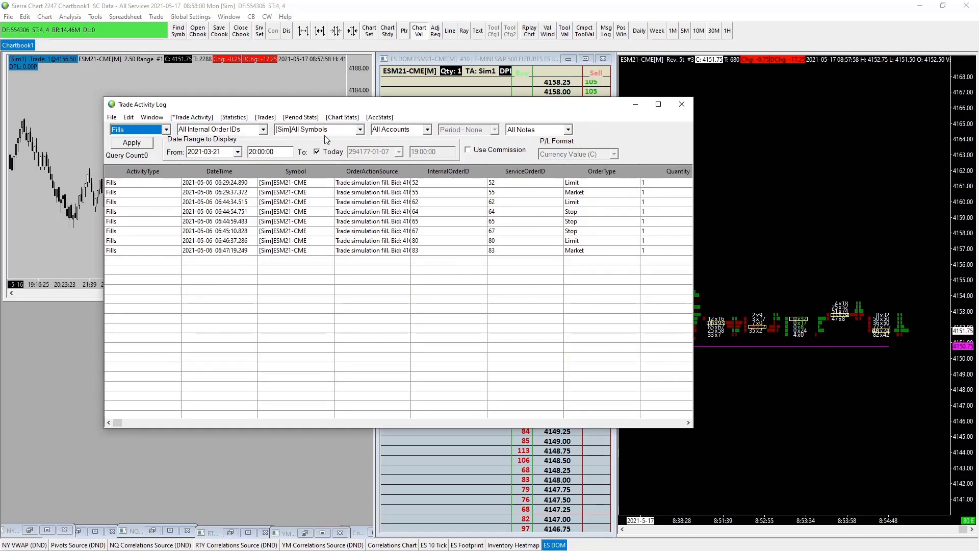
- Compare Account Stats with Chart Stats, ending on ESM21-CME account statistics showing -100.00
left_click(380, 117)
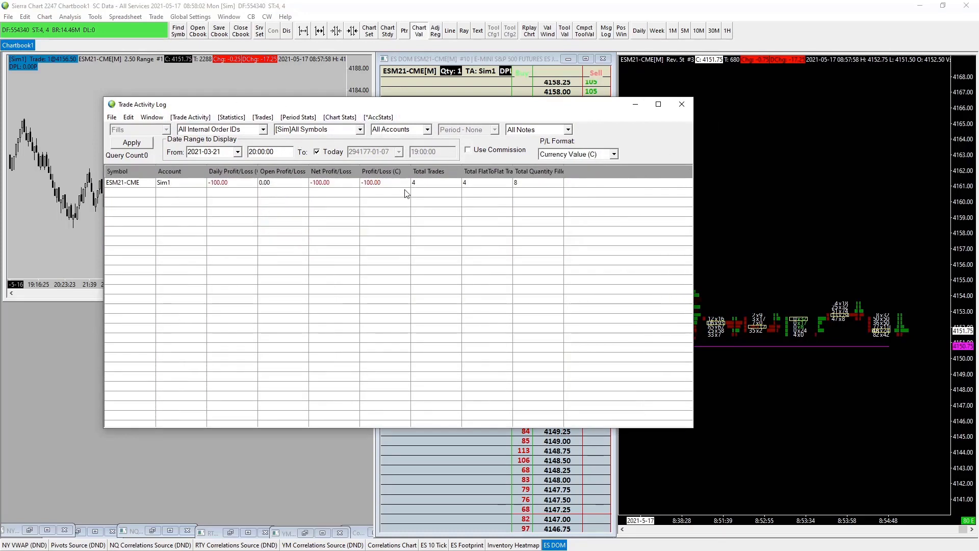
left_click(340, 118)
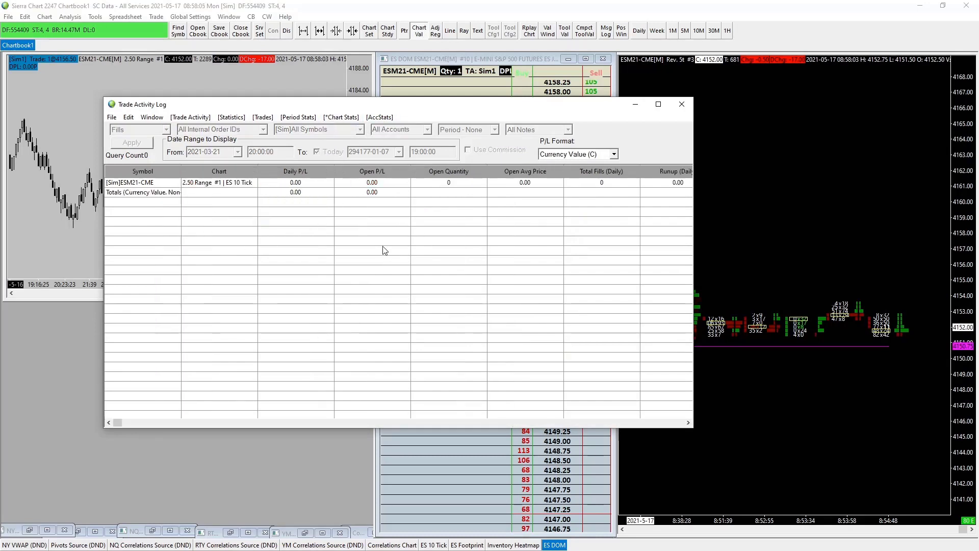
left_click(379, 117)
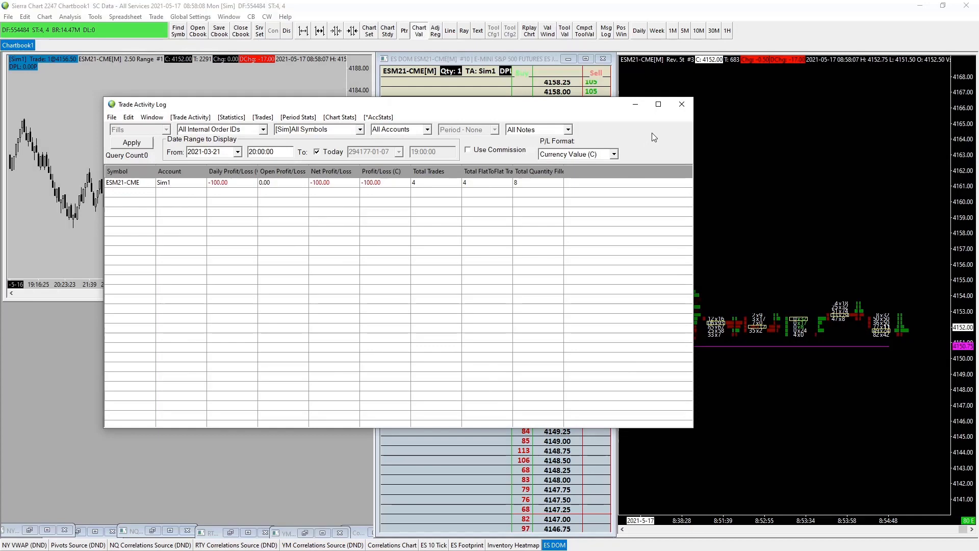
- Maximize the log and widen the columns from Total Quantity Filled back to Account
left_click(659, 104)
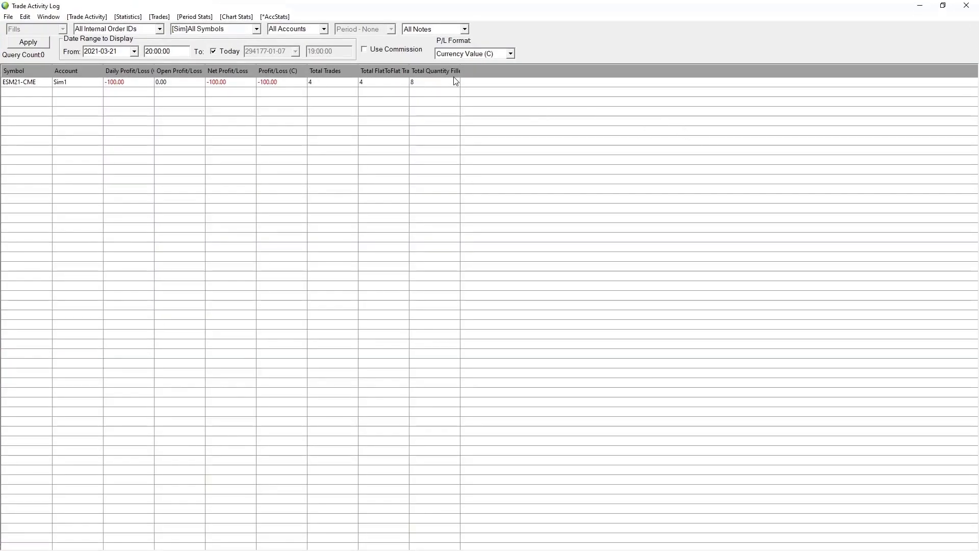
left_click_drag(459, 74, 522, 71)
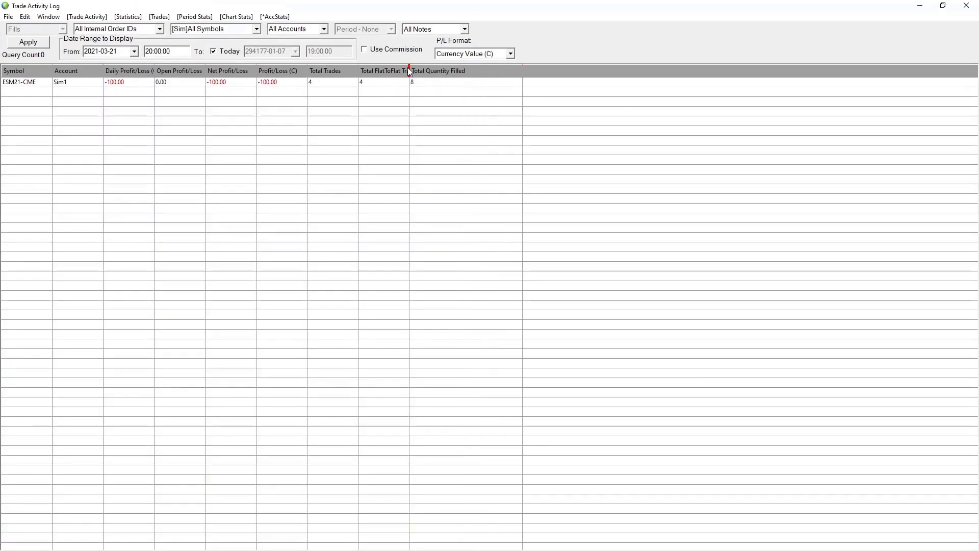
left_click_drag(409, 70, 465, 71)
left_click_drag(357, 71, 402, 71)
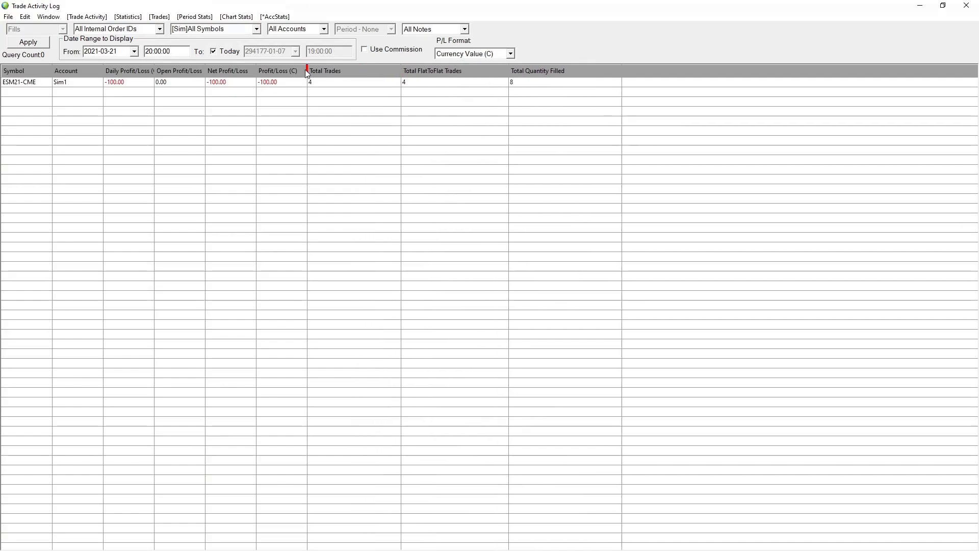
left_click_drag(313, 74, 331, 72)
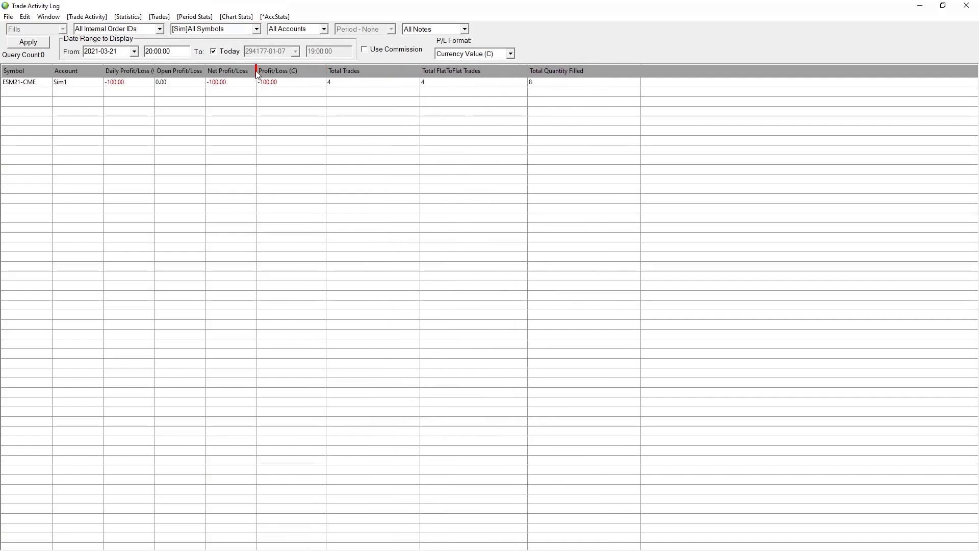
left_click_drag(257, 74, 283, 72)
left_click_drag(204, 72, 234, 78)
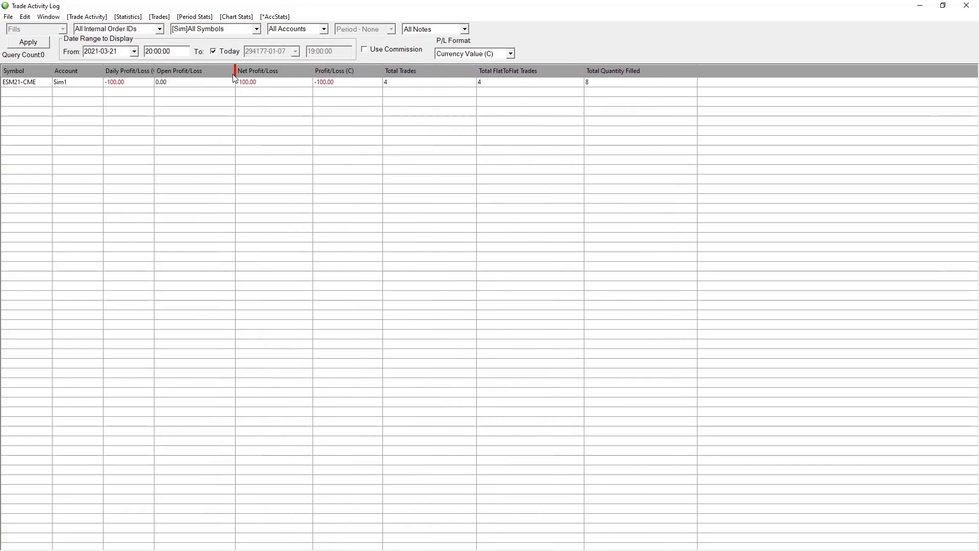
left_click_drag(153, 70, 174, 72)
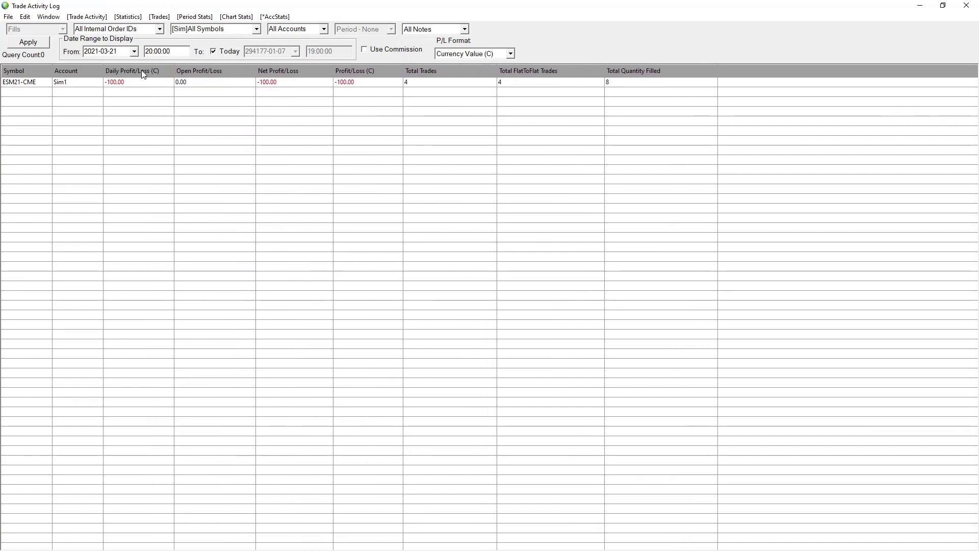
left_click_drag(105, 72, 109, 72)
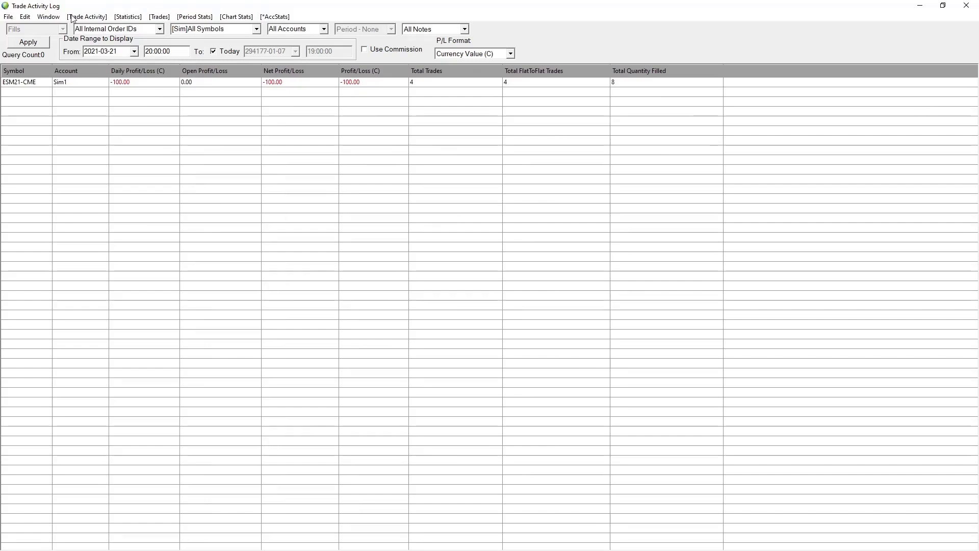
- Show the Trades list of four losing ESM21-CME long trades and adjust the Entry DateTime column
left_click(196, 17)
left_click(160, 17)
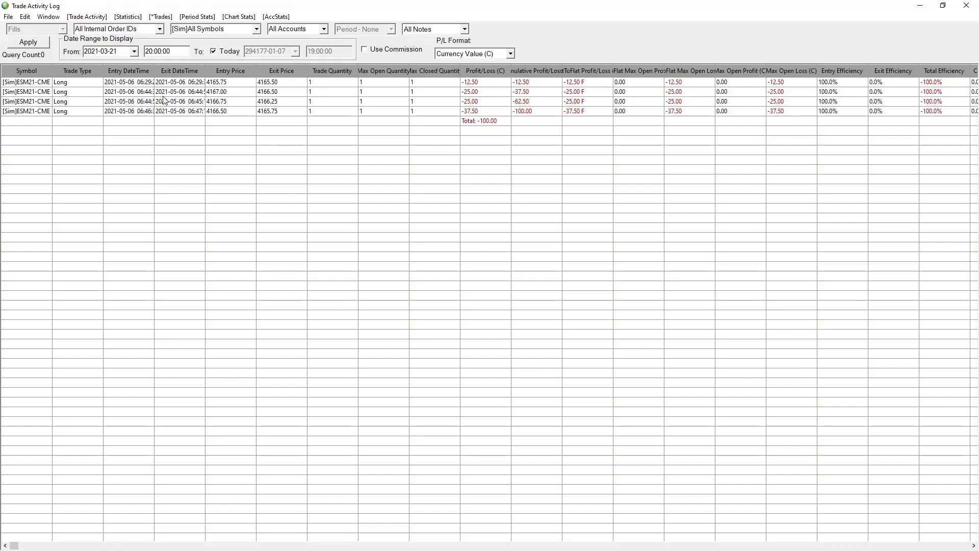
mouse_move(152, 71)
left_mouse_down()
mouse_move(160, 70)
mouse_move(151, 69)
left_mouse_up()
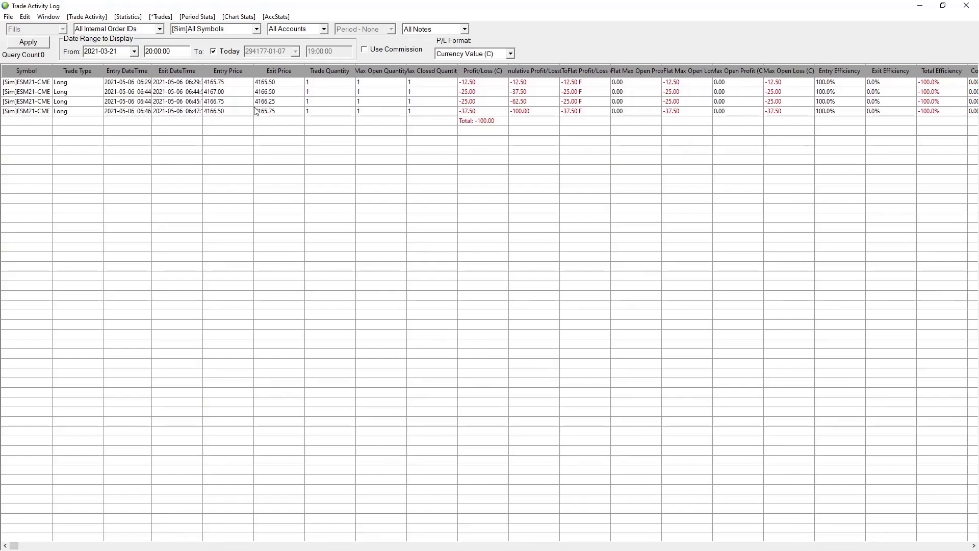
- Review the Statistics table: 4 losing trades, -25.00 average loss, -100.00 maximum drawdown
left_click(130, 16)
scroll(424, 284, "down", 1)
scroll(421, 281, "up", 1)
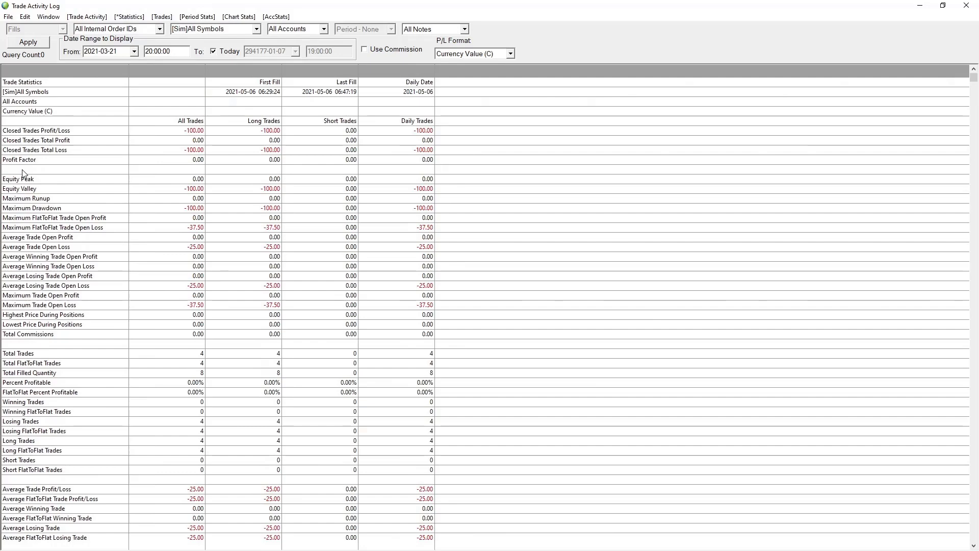
scroll(232, 140, "down", 2)
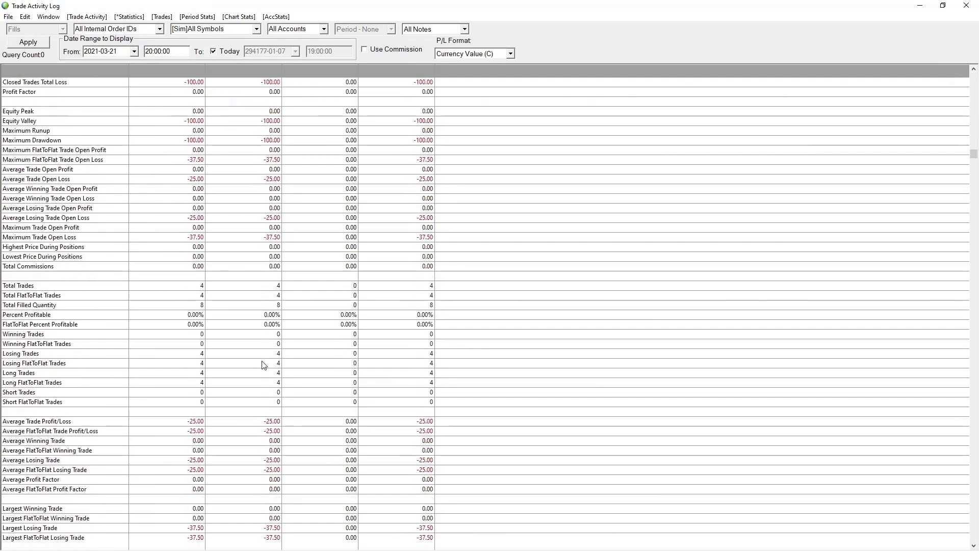
scroll(137, 445, "down", 5)
scroll(136, 445, "down", 11)
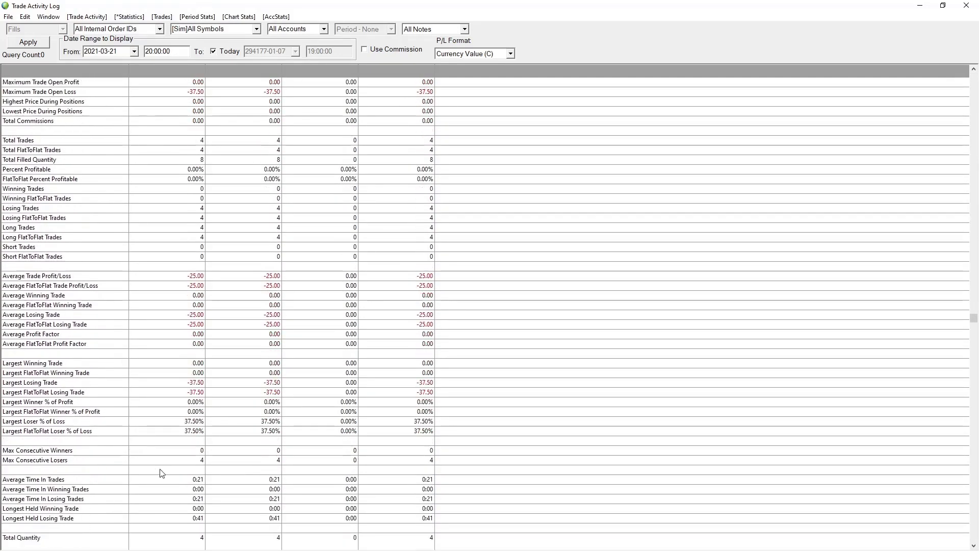
scroll(128, 393, "down", 2)
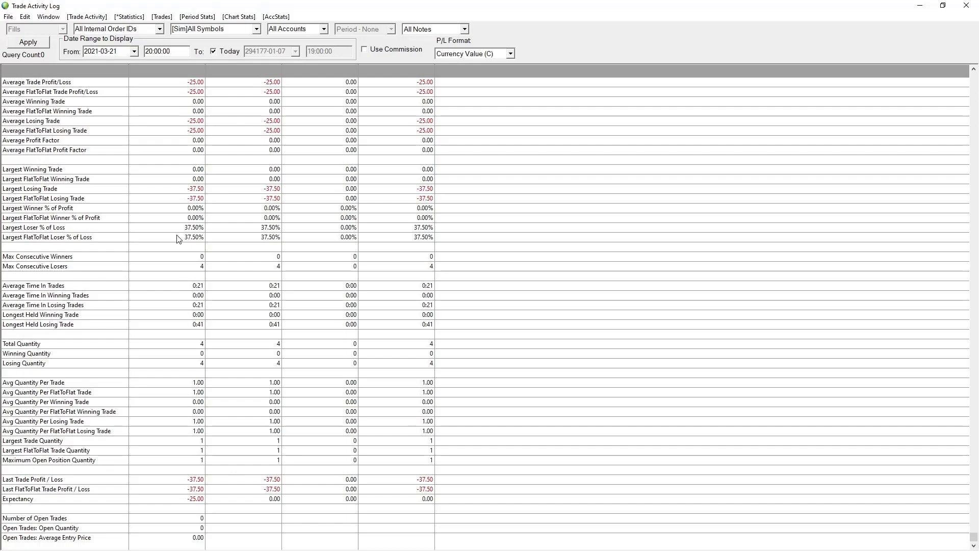
scroll(178, 285, "up", 4)
scroll(178, 288, "up", 6)
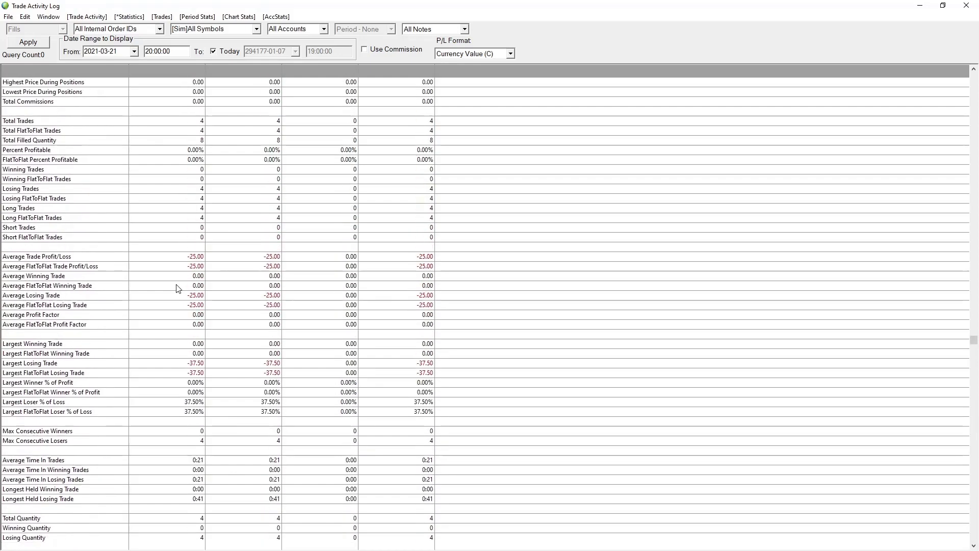
left_click(257, 30)
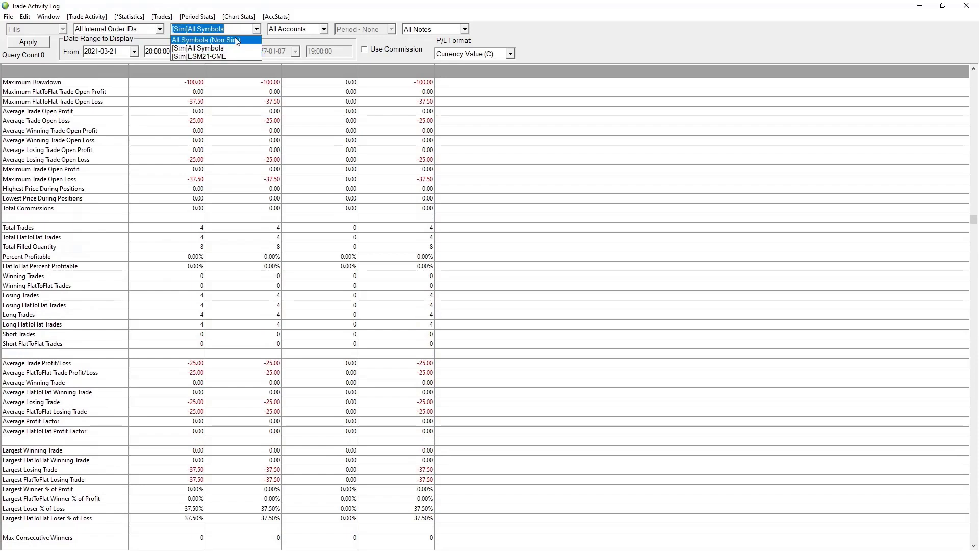
left_click(279, 42)
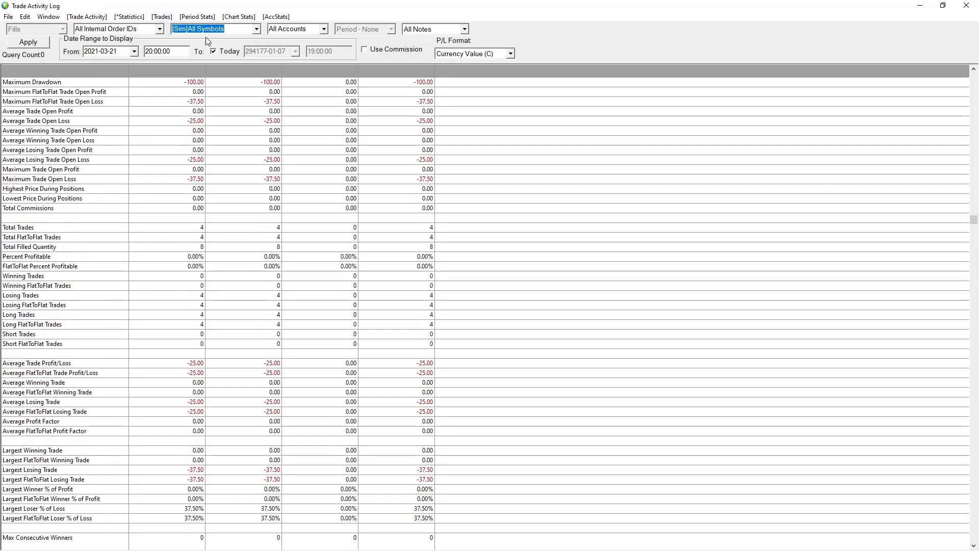
left_click(324, 29)
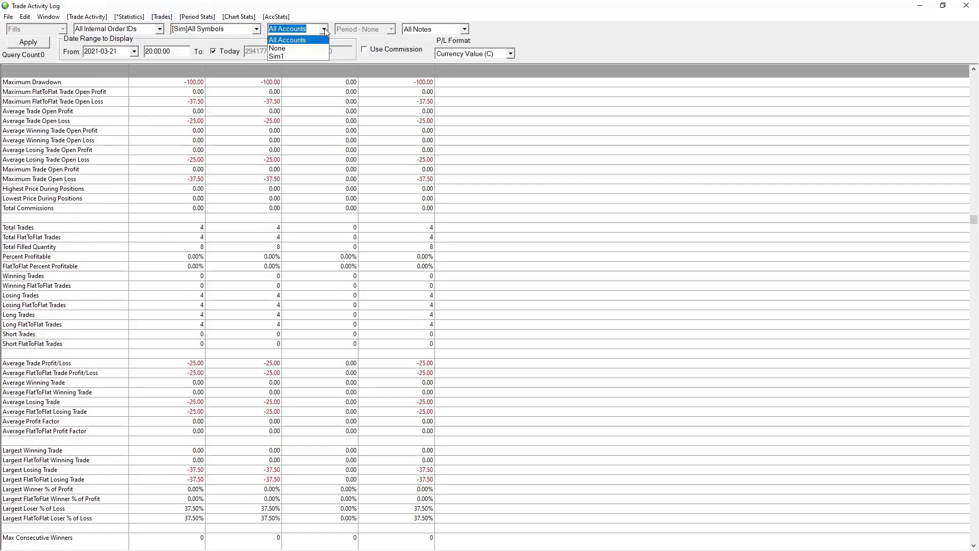
left_click(208, 45)
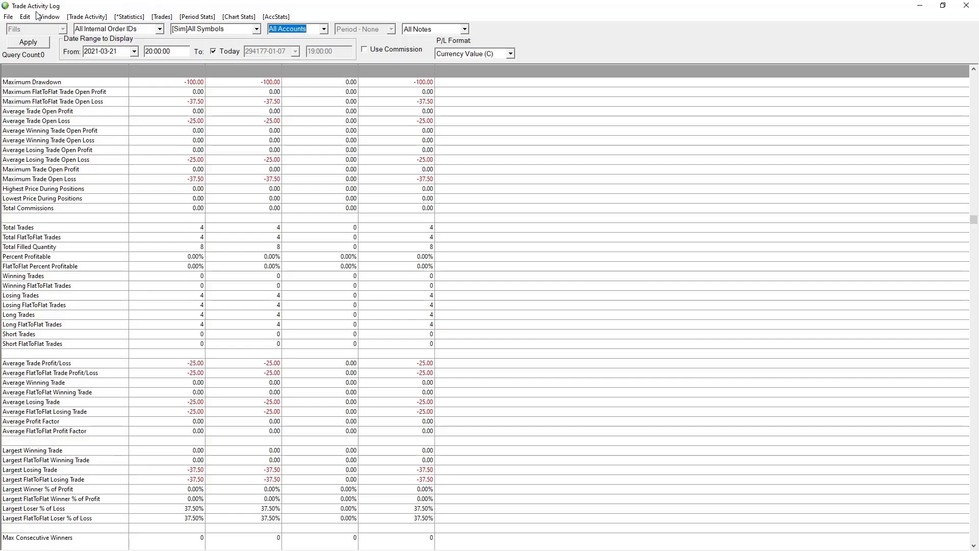
- Close the Trade Activity Log, then dismiss the reopened Trade menu without choosing anything
left_click(966, 6)
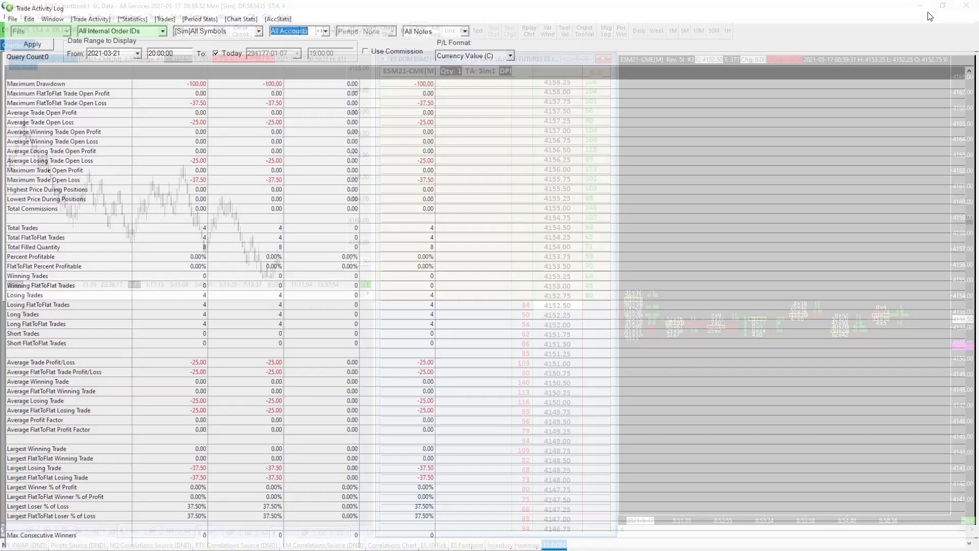
left_click(156, 16)
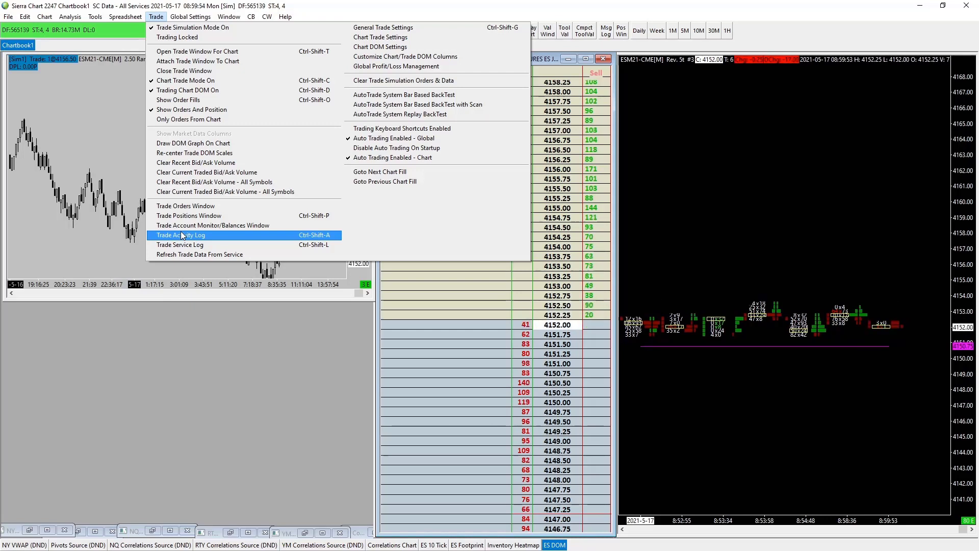
left_click(245, 417)
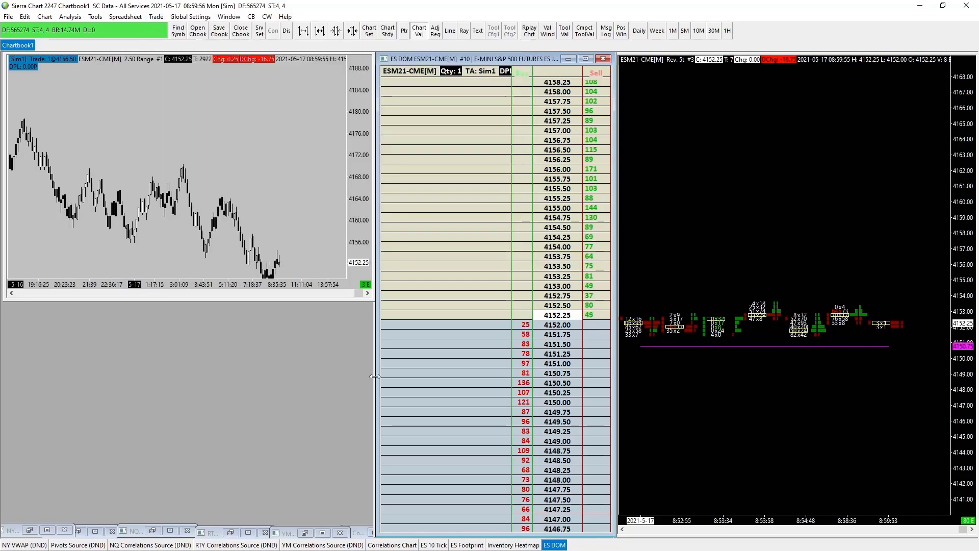